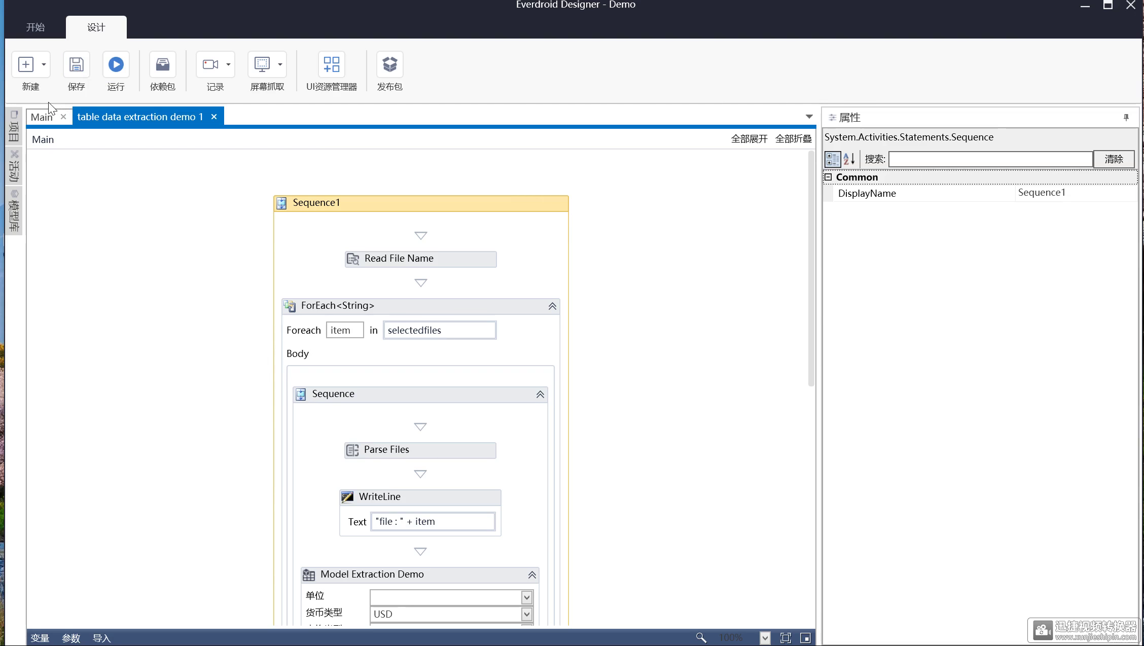
Run the table extraction flow, approve the verified values, and open the Demo workbook from Fund
click(116, 65)
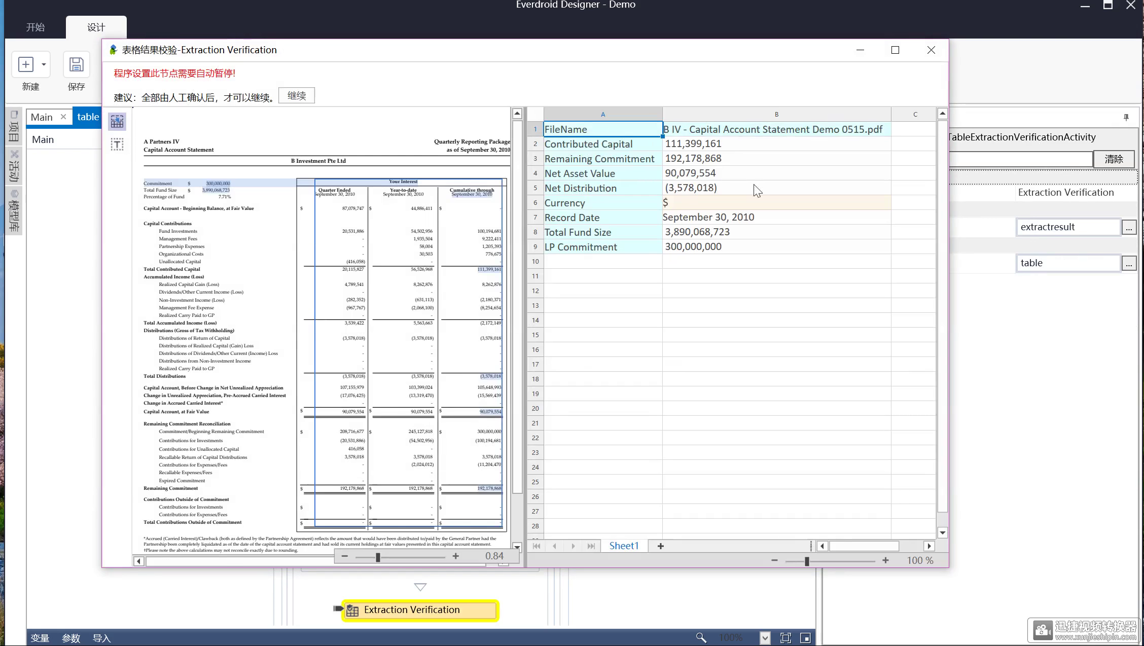
click(295, 97)
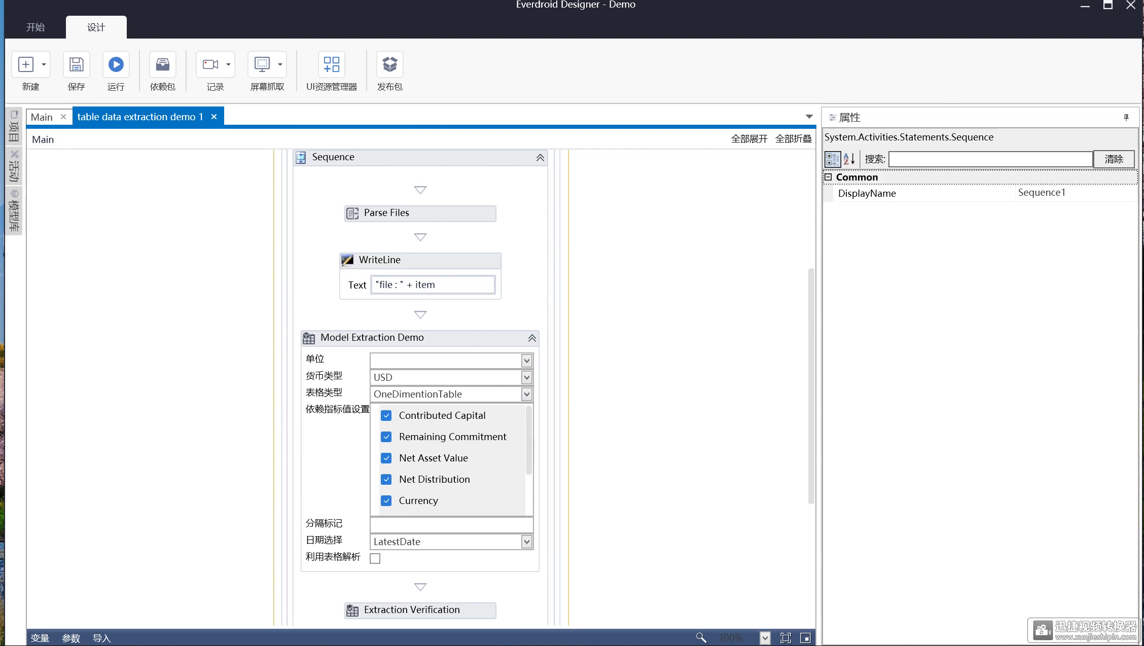
click(500, 594)
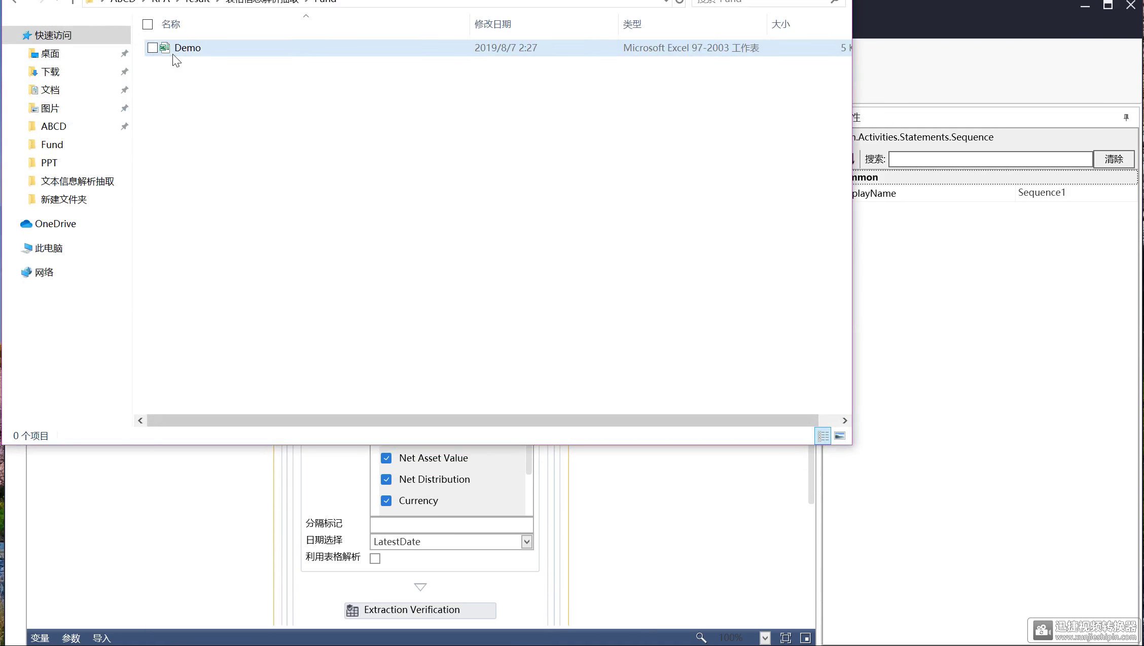
click(175, 50)
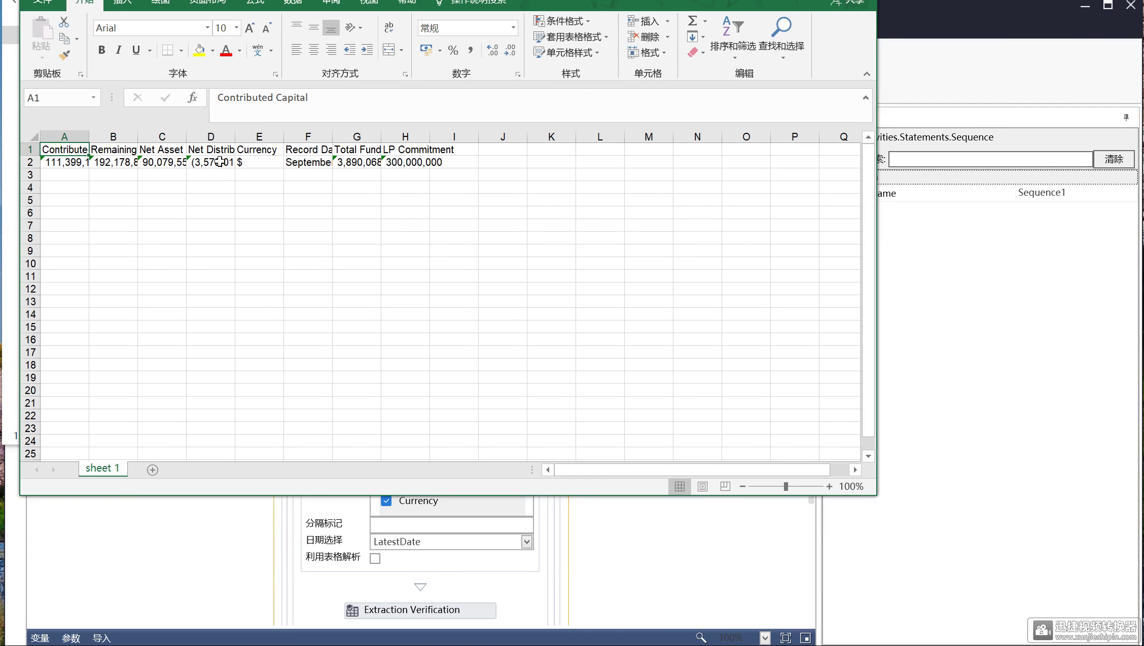
Autofit column B so the full Remaining Commitment header and value are readable
click(152, 149)
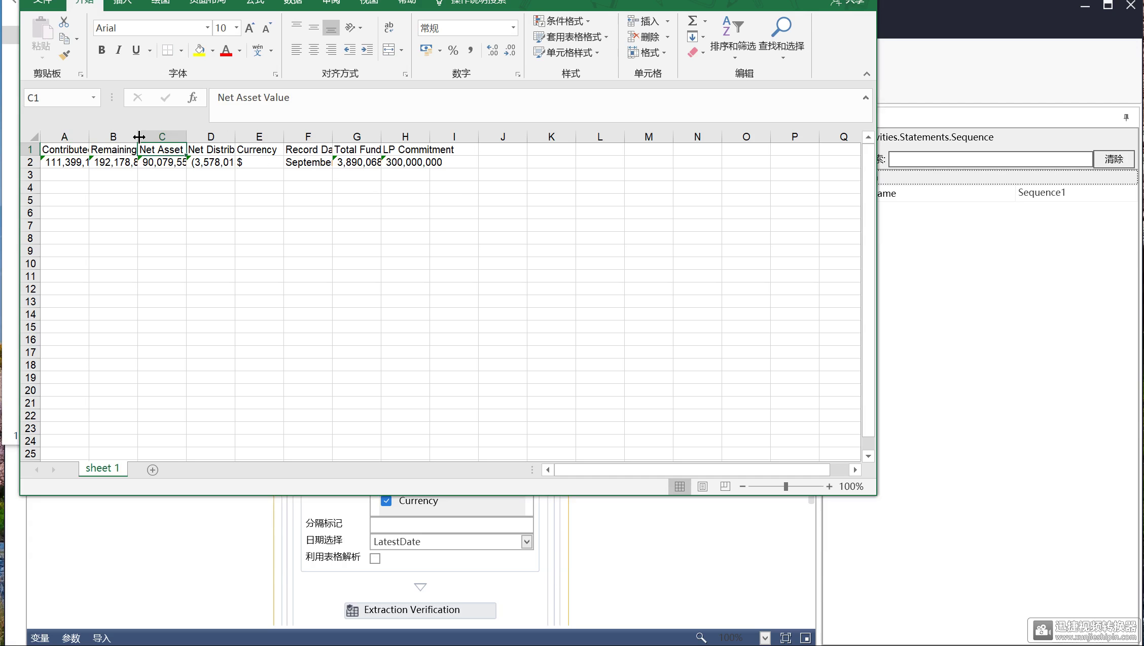
double_click(140, 136)
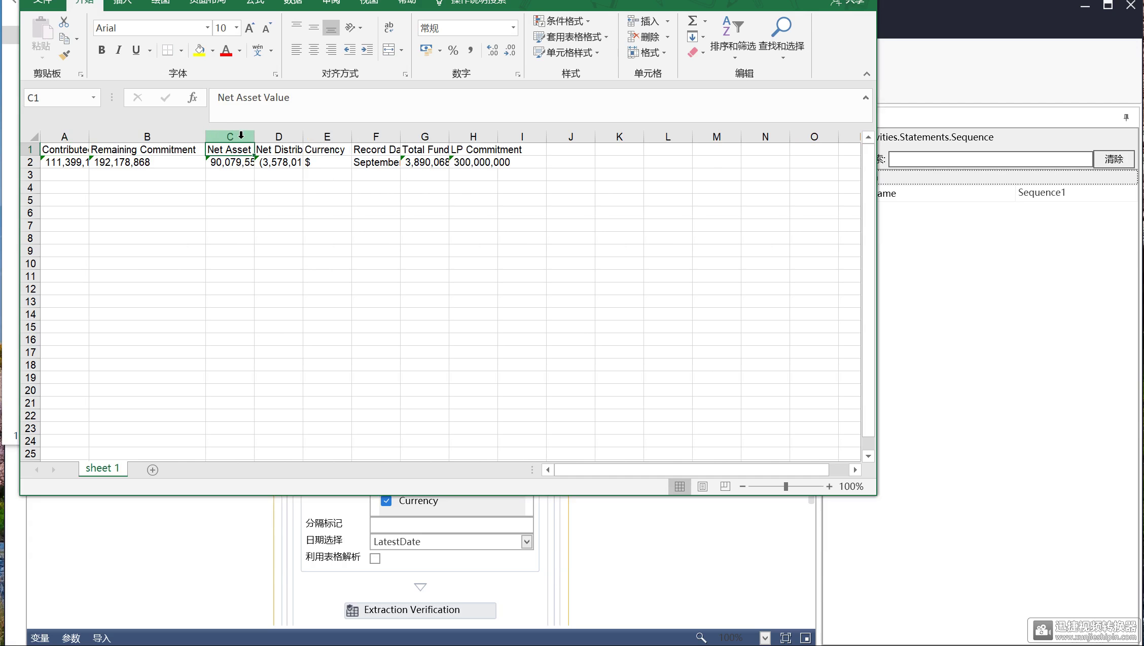